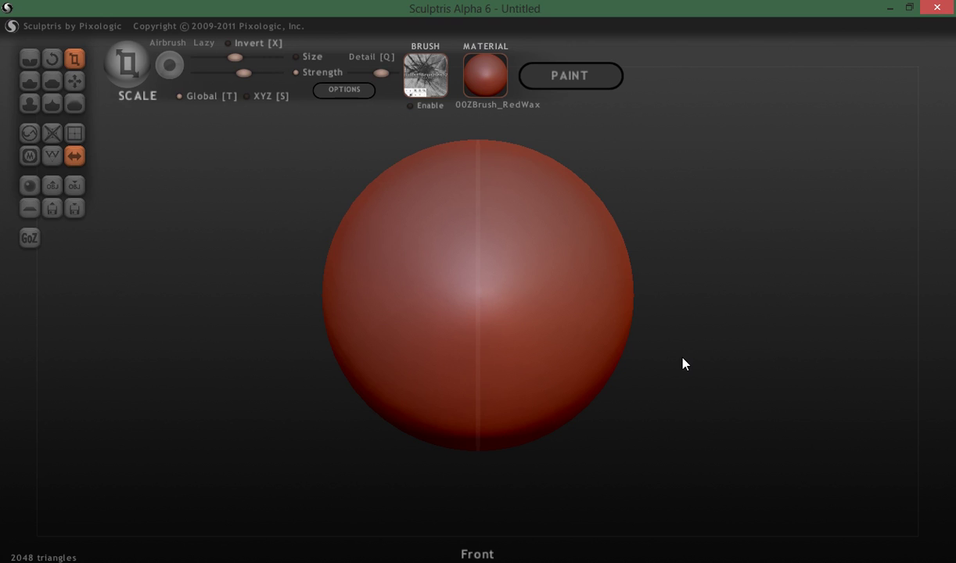
Step: With the Grab brush, Global off and a larger brush size, push the sphere's mirrored sides inward from the front view
{"action": "scroll", "coordinate": [568, 300], "scroll_direction": "down", "scroll_amount": 3}
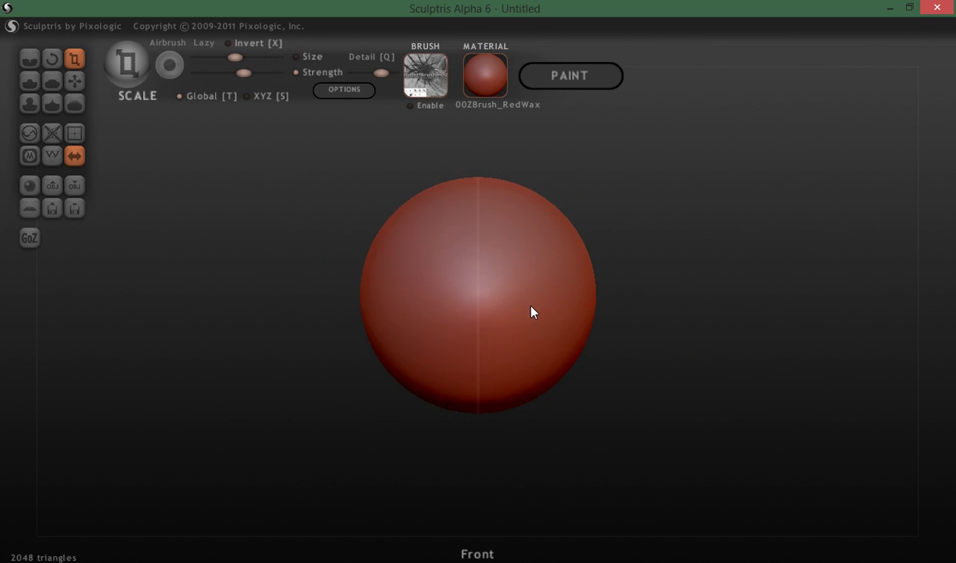
{"action": "scroll", "coordinate": [540, 317], "scroll_direction": "up", "scroll_amount": 2}
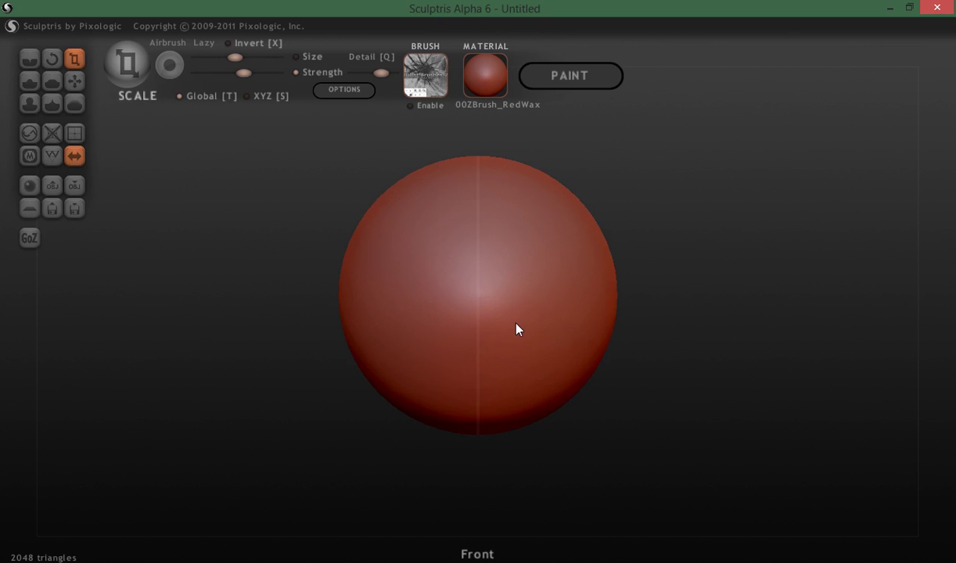
{"action": "key", "text": "g"}
{"action": "left_click_drag", "start_coordinate": [241, 74], "coordinate": [251, 72]}
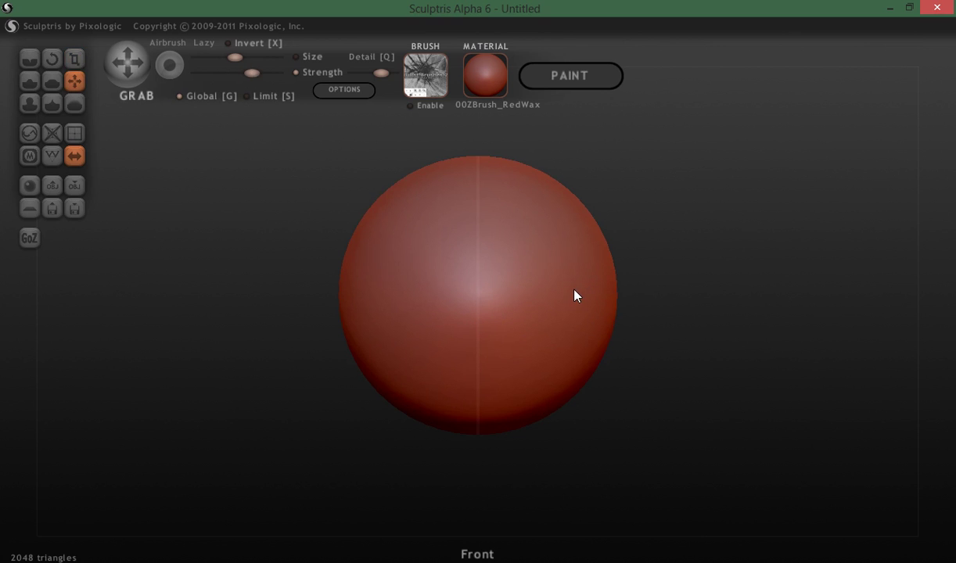
{"action": "key", "text": "g"}
{"action": "key", "text": "space"}
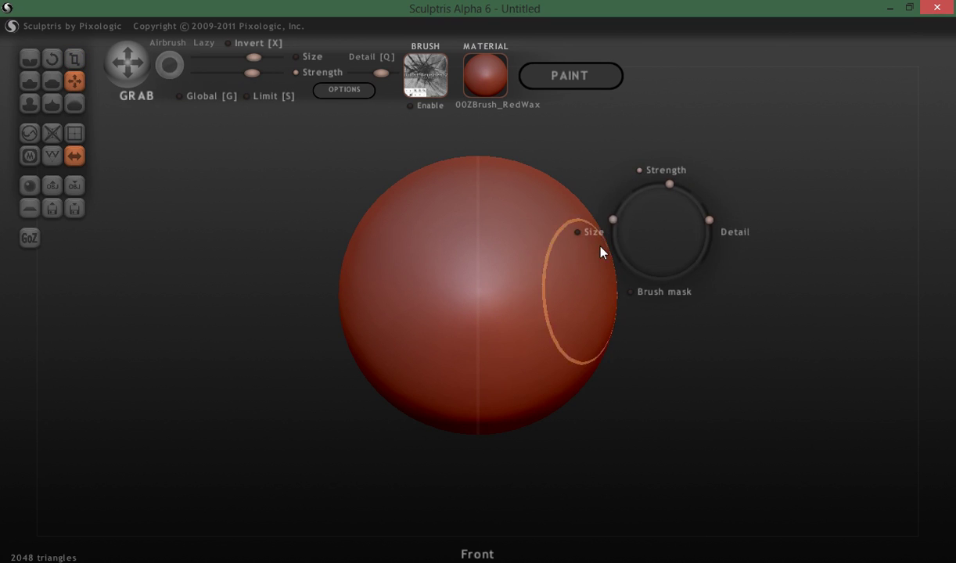
{"action": "left_click_drag", "start_coordinate": [602, 217], "coordinate": [604, 235]}
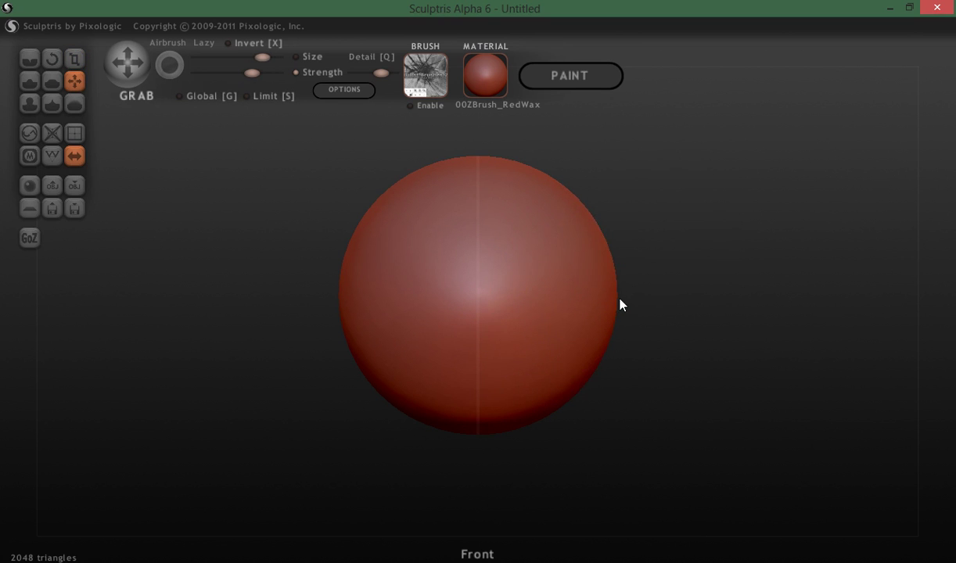
{"action": "left_click_drag", "start_coordinate": [617, 305], "coordinate": [595, 302]}
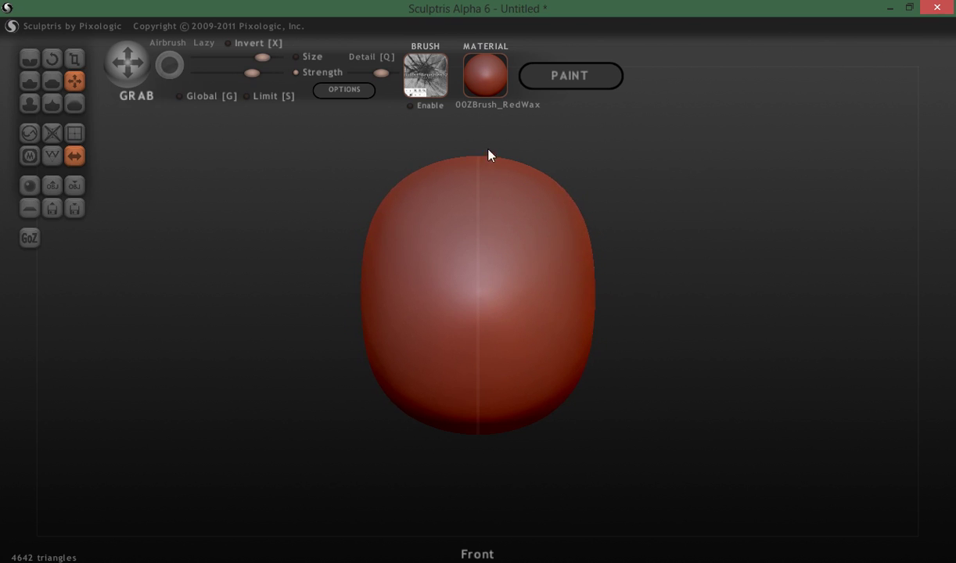
Step: Slightly reduce the Grab brush size and push the top and bottom of the form inward from the front view
{"action": "key", "text": "space"}
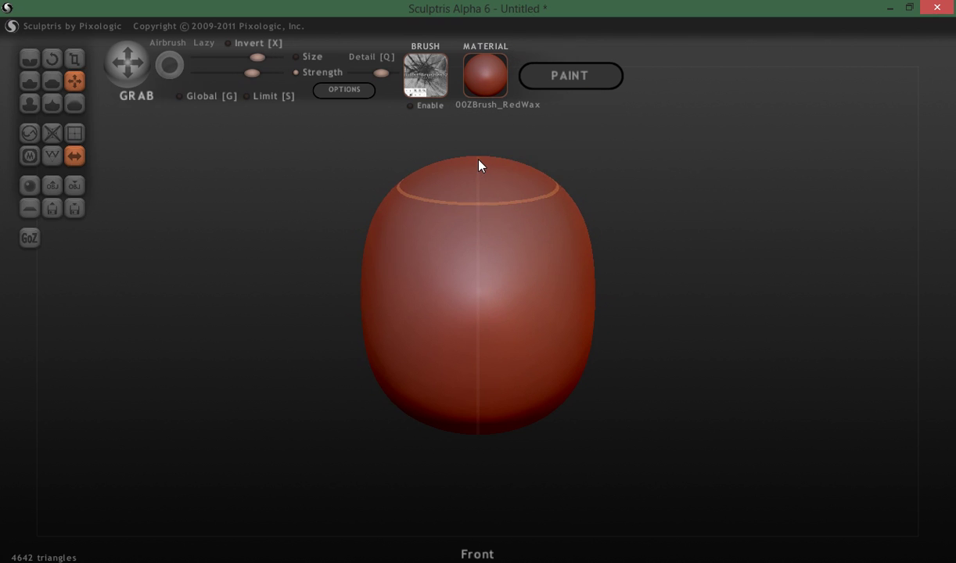
{"action": "left_click_drag", "start_coordinate": [479, 164], "coordinate": [478, 179]}
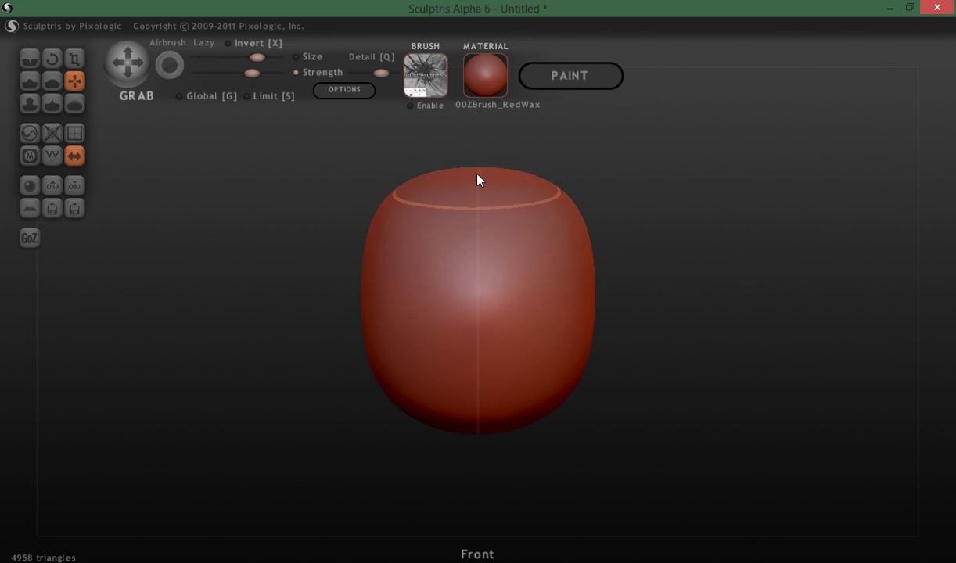
{"action": "mouse_move", "coordinate": [482, 438]}
{"action": "left_mouse_down"}
{"action": "mouse_move", "coordinate": [484, 415]}
{"action": "mouse_move", "coordinate": [538, 480]}
{"action": "mouse_move", "coordinate": [504, 481]}
{"action": "left_mouse_up"}
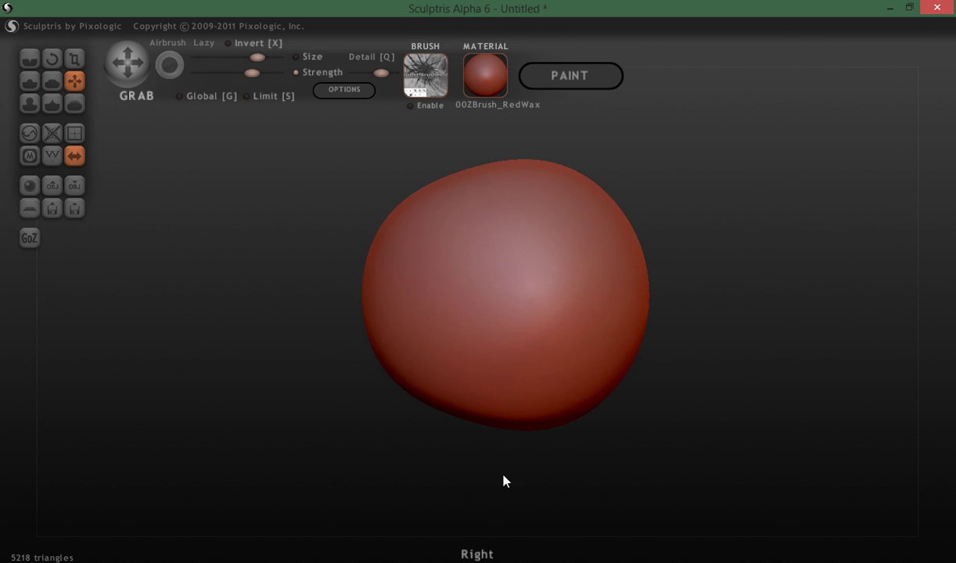
Step: Grab the upper and lower contours in the right view and push them inward to even out the profile
{"action": "left_click_drag", "start_coordinate": [544, 167], "coordinate": [547, 188]}
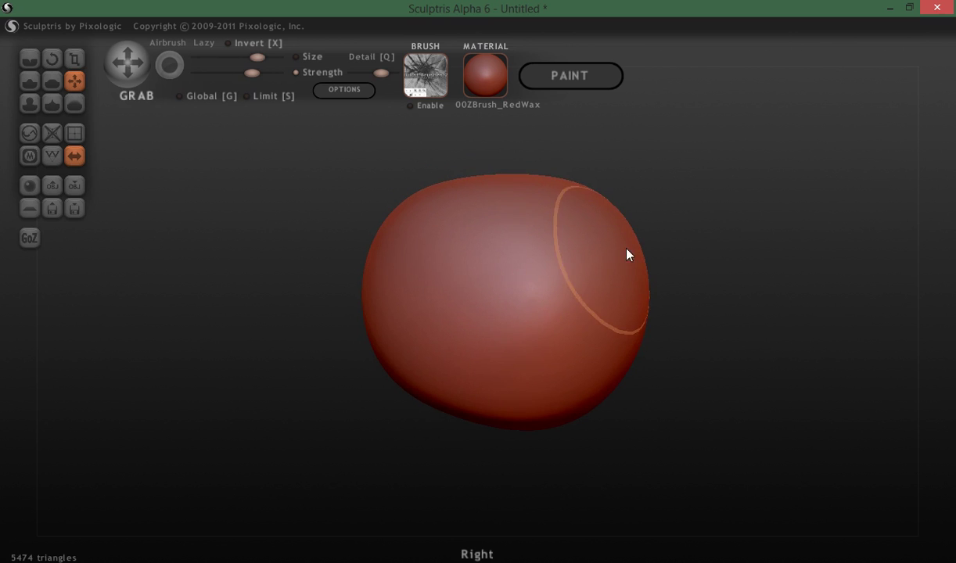
{"action": "left_click_drag", "start_coordinate": [566, 422], "coordinate": [562, 406]}
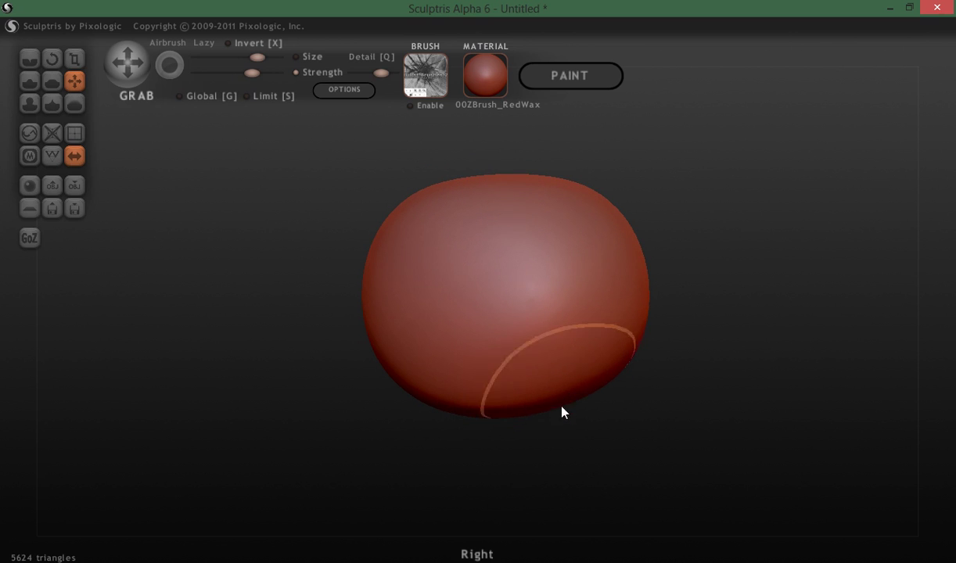
{"action": "left_click_drag", "start_coordinate": [503, 413], "coordinate": [498, 402]}
{"action": "left_click_drag", "start_coordinate": [437, 400], "coordinate": [435, 392]}
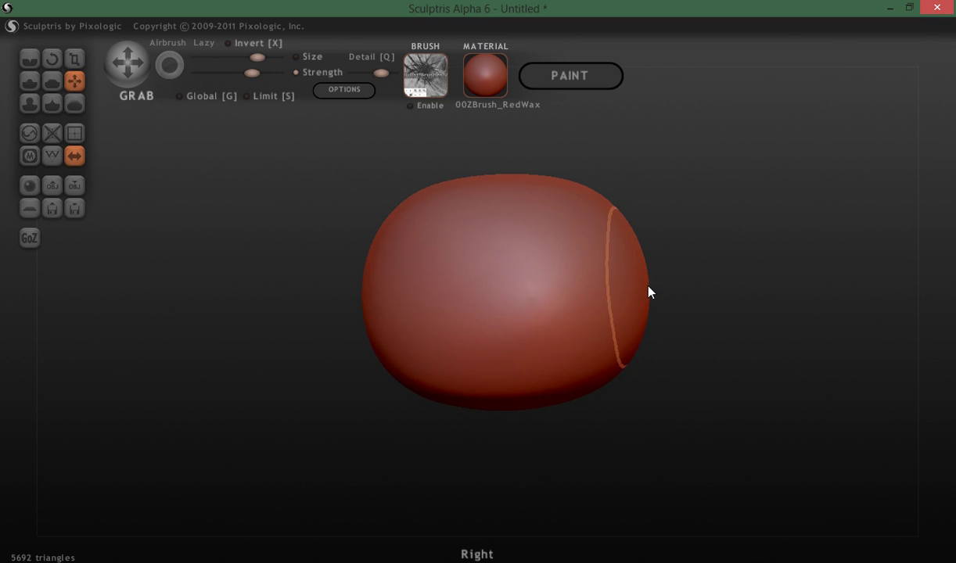
Step: Push the back and front ends of the form inward in profile, using a smaller Grab brush for the front
{"action": "left_click_drag", "start_coordinate": [648, 284], "coordinate": [621, 297]}
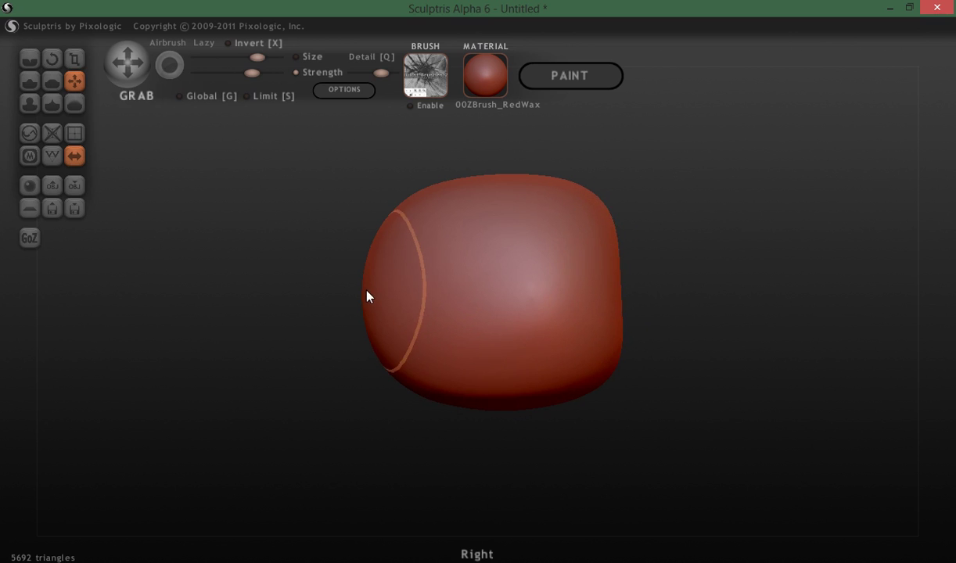
{"action": "key", "text": "space"}
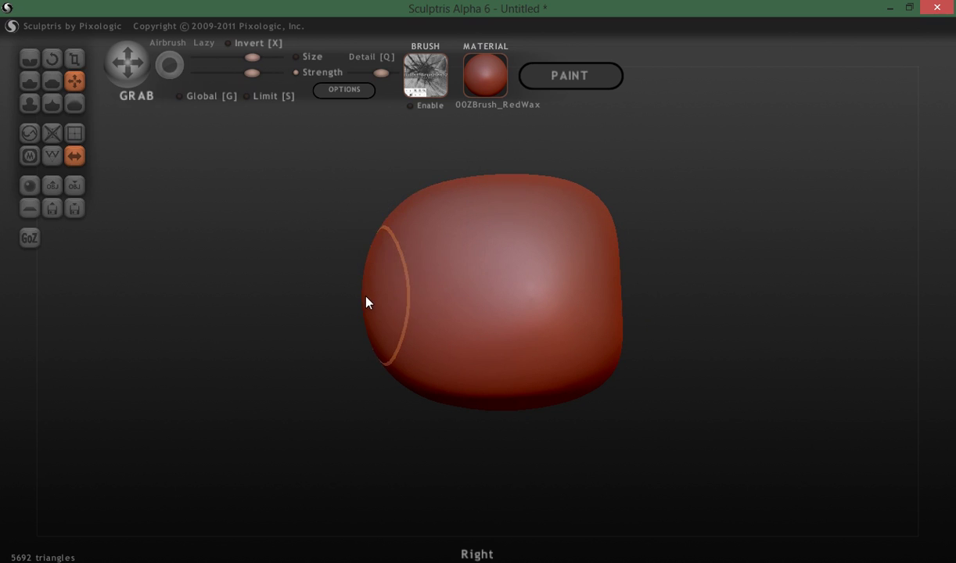
{"action": "mouse_move", "coordinate": [364, 301]}
{"action": "left_mouse_down"}
{"action": "mouse_move", "coordinate": [391, 301]}
{"action": "mouse_move", "coordinate": [380, 278]}
{"action": "mouse_move", "coordinate": [388, 279]}
{"action": "mouse_move", "coordinate": [386, 334]}
{"action": "mouse_move", "coordinate": [401, 335]}
{"action": "left_mouse_up"}
Step: From the left view, nudge the top corners and the underside inward with Grab to square the block
{"action": "mouse_move", "coordinate": [320, 342]}
{"action": "left_mouse_down"}
{"action": "mouse_move", "coordinate": [346, 401]}
{"action": "mouse_move", "coordinate": [467, 389]}
{"action": "mouse_move", "coordinate": [600, 341]}
{"action": "mouse_move", "coordinate": [595, 335]}
{"action": "mouse_move", "coordinate": [647, 342]}
{"action": "left_mouse_up"}
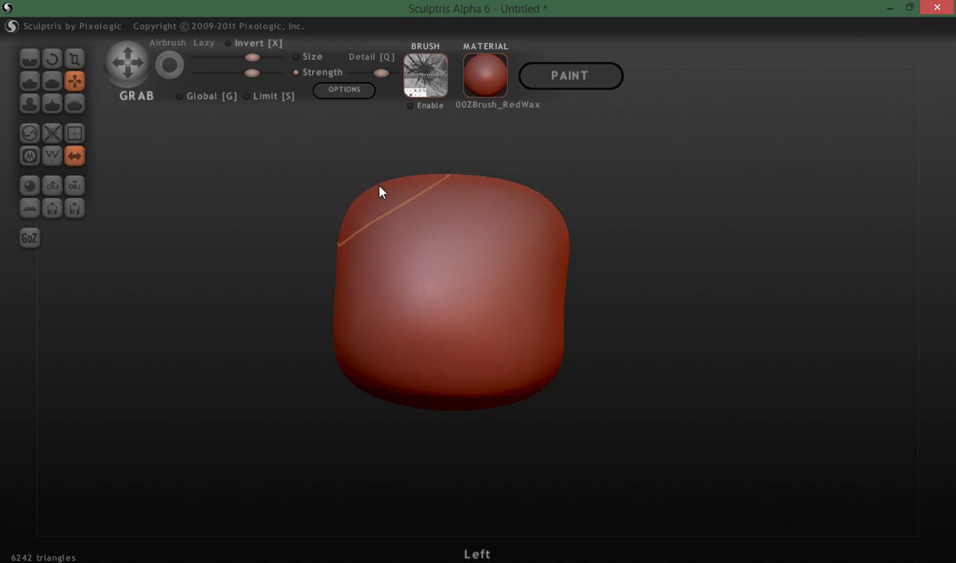
{"action": "left_click_drag", "start_coordinate": [380, 191], "coordinate": [381, 199]}
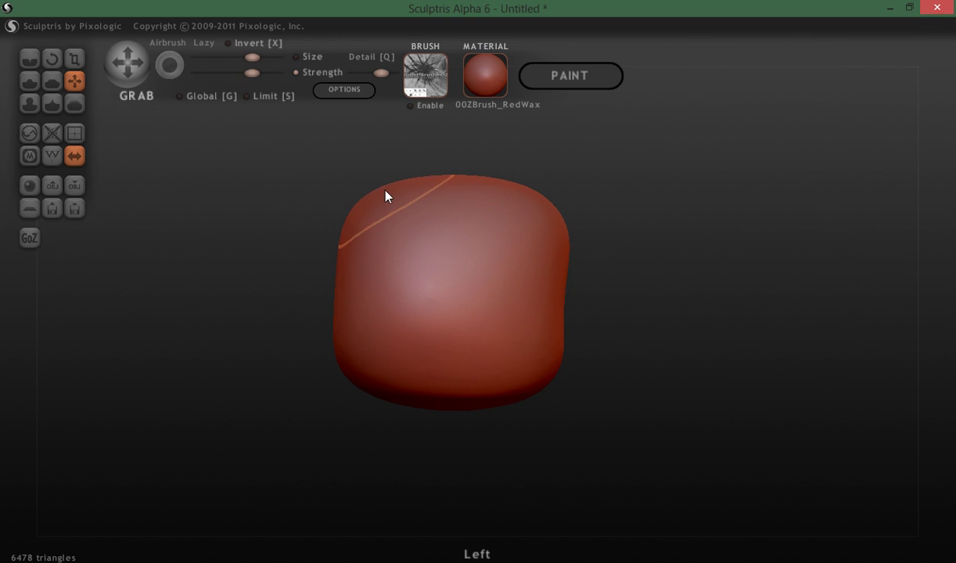
{"action": "left_click_drag", "start_coordinate": [500, 186], "coordinate": [499, 190]}
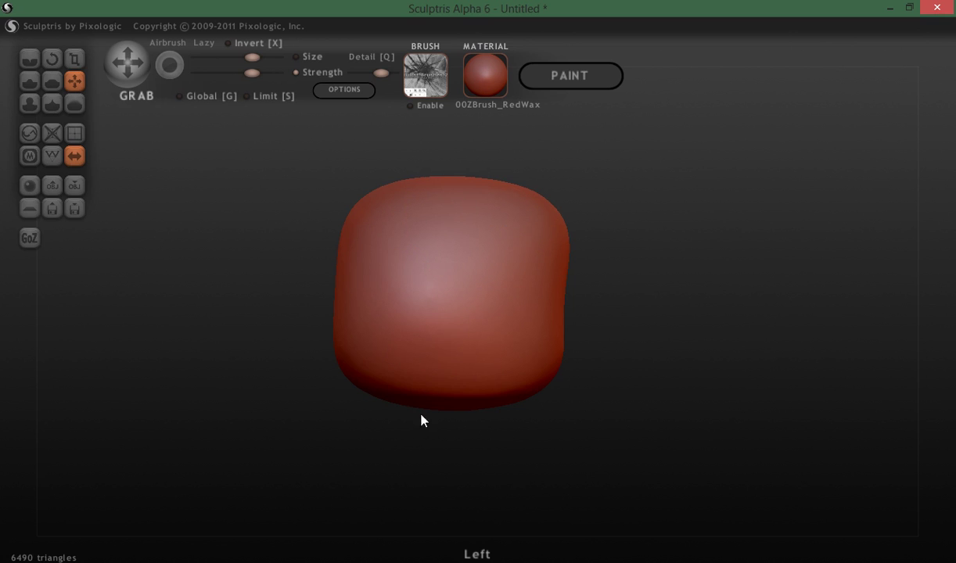
{"action": "left_click_drag", "start_coordinate": [437, 405], "coordinate": [442, 397]}
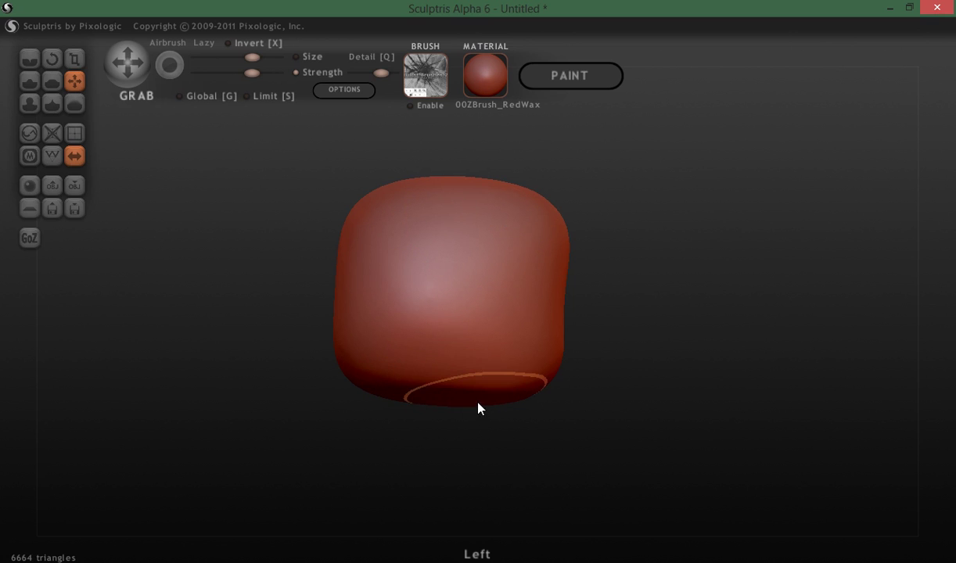
{"action": "mouse_move", "coordinate": [392, 393]}
{"action": "left_mouse_down"}
{"action": "mouse_move", "coordinate": [493, 448]}
{"action": "mouse_move", "coordinate": [422, 465]}
{"action": "mouse_move", "coordinate": [537, 456]}
{"action": "mouse_move", "coordinate": [572, 504]}
{"action": "mouse_move", "coordinate": [705, 445]}
{"action": "mouse_move", "coordinate": [647, 435]}
{"action": "mouse_move", "coordinate": [738, 395]}
{"action": "mouse_move", "coordinate": [725, 356]}
{"action": "mouse_move", "coordinate": [710, 463]}
{"action": "mouse_move", "coordinate": [747, 455]}
{"action": "mouse_move", "coordinate": [693, 457]}
{"action": "left_mouse_up"}
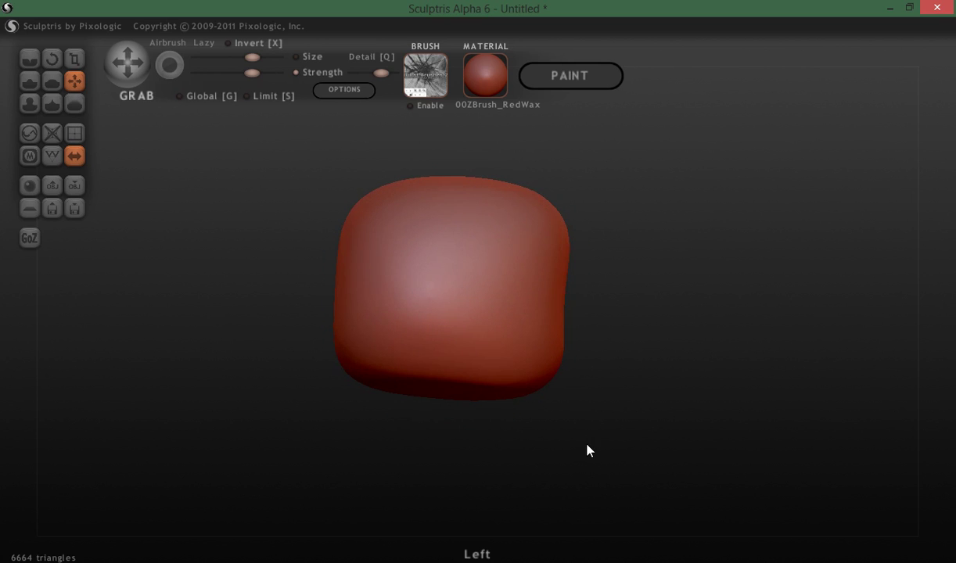
Step: Enlarge the Grab brush and reshape the block's front lower corner and front edge in the left view
{"action": "key", "text": "space"}
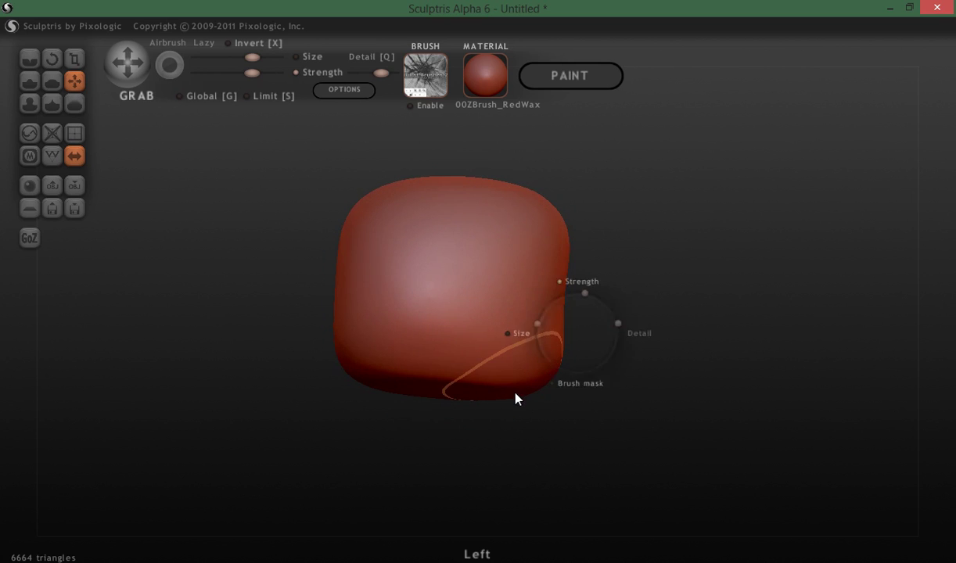
{"action": "key", "text": "bracketright"}
{"action": "left_click_drag", "start_coordinate": [510, 396], "coordinate": [511, 382]}
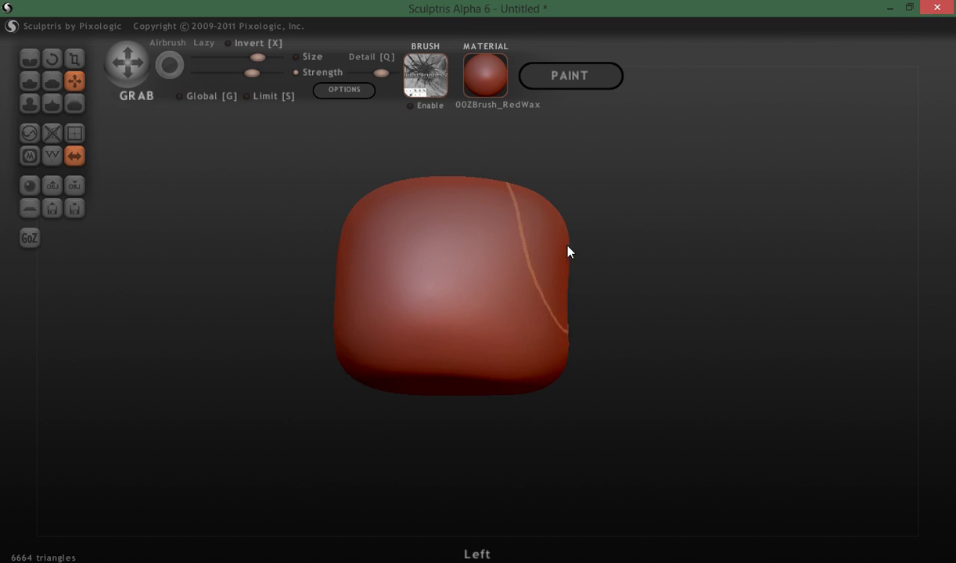
{"action": "left_click_drag", "start_coordinate": [567, 240], "coordinate": [568, 229]}
Step: From the top view, push the bulging mirrored sides inward, then use a smaller Grab brush to push in the end and corners
{"action": "mouse_move", "coordinate": [337, 298]}
{"action": "right_mouse_down"}
{"action": "mouse_move", "coordinate": [249, 381]}
{"action": "mouse_move", "coordinate": [291, 432]}
{"action": "right_mouse_up"}
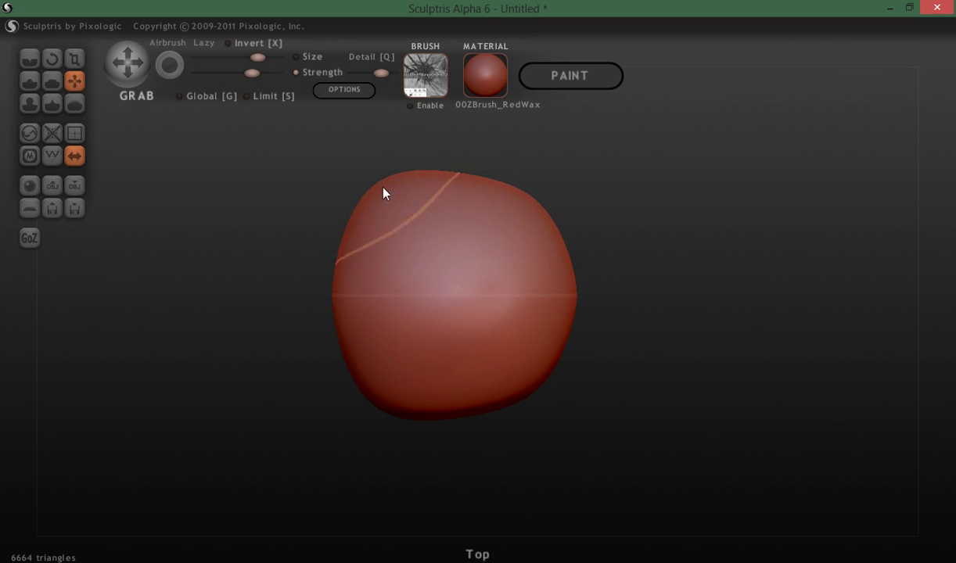
{"action": "left_click_drag", "start_coordinate": [413, 179], "coordinate": [404, 192]}
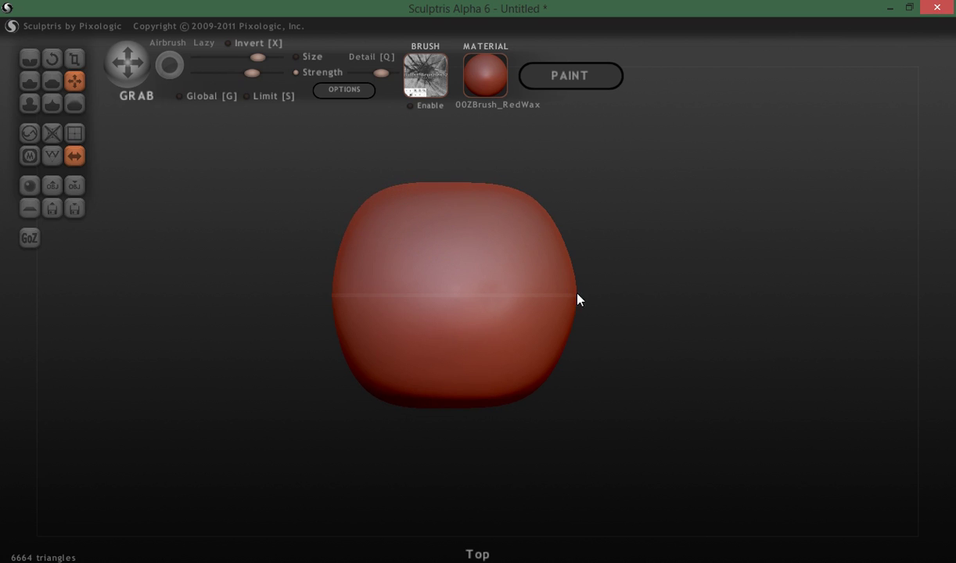
{"action": "key", "text": "space"}
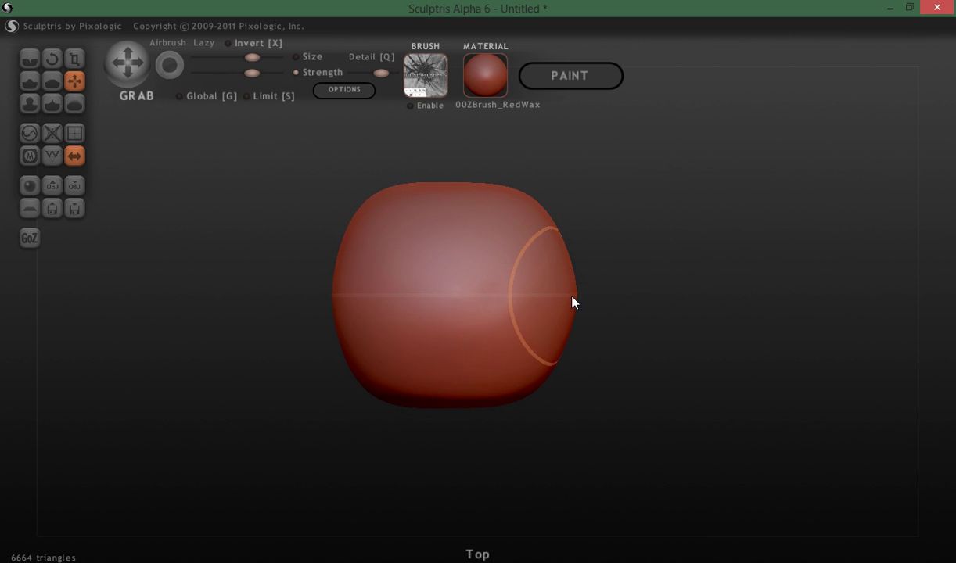
{"action": "mouse_move", "coordinate": [572, 301]}
{"action": "left_mouse_down"}
{"action": "mouse_move", "coordinate": [554, 301]}
{"action": "mouse_move", "coordinate": [593, 271]}
{"action": "mouse_move", "coordinate": [584, 249]}
{"action": "left_mouse_up"}
{"action": "left_click_drag", "start_coordinate": [567, 355], "coordinate": [560, 355]}
{"action": "left_click_drag", "start_coordinate": [505, 377], "coordinate": [508, 370]}
Step: From the back view, push the lower side bulges inward so the block's mirrored sides run straighter
{"action": "mouse_move", "coordinate": [408, 399]}
{"action": "left_mouse_down"}
{"action": "mouse_move", "coordinate": [385, 451]}
{"action": "mouse_move", "coordinate": [474, 439]}
{"action": "mouse_move", "coordinate": [617, 458]}
{"action": "left_mouse_up"}
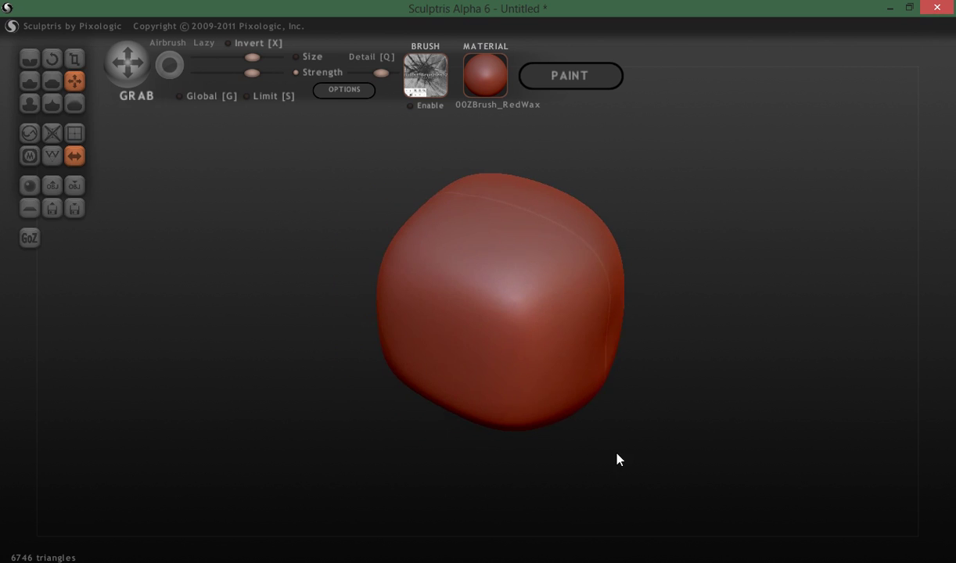
{"action": "mouse_move", "coordinate": [545, 437]}
{"action": "left_mouse_down"}
{"action": "mouse_move", "coordinate": [291, 381]}
{"action": "mouse_move", "coordinate": [220, 392]}
{"action": "left_mouse_up"}
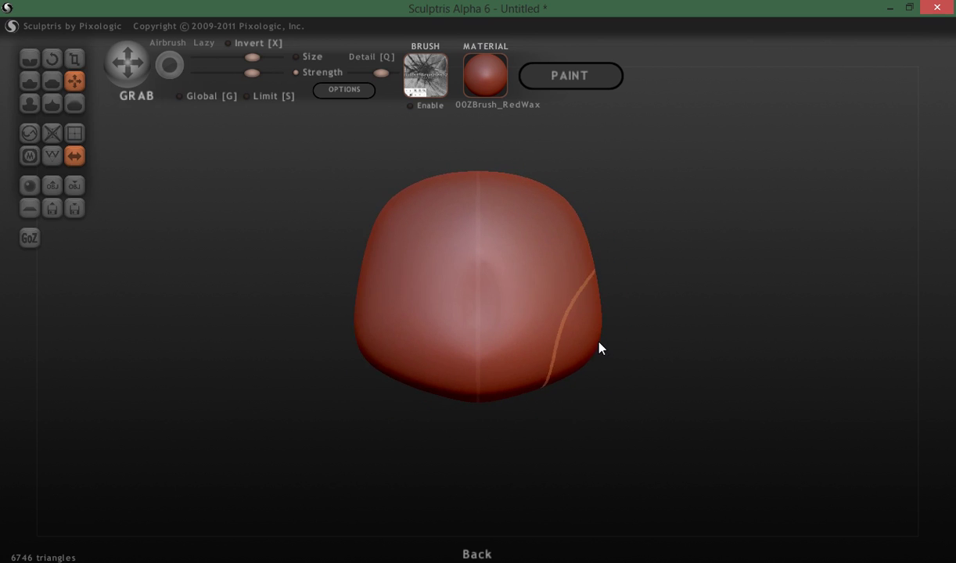
{"action": "left_click_drag", "start_coordinate": [599, 341], "coordinate": [585, 347]}
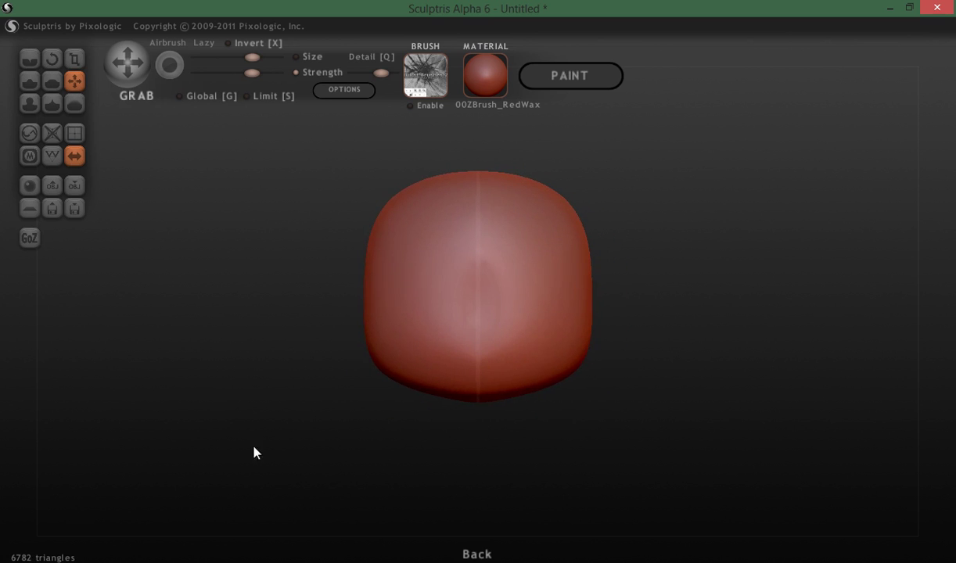
Step: Switch to the Flatten brush and flatten the block's front face and its mirrored side faces
{"action": "mouse_move", "coordinate": [254, 452]}
{"action": "left_mouse_down"}
{"action": "mouse_move", "coordinate": [121, 435]}
{"action": "mouse_move", "coordinate": [186, 425]}
{"action": "left_mouse_up"}
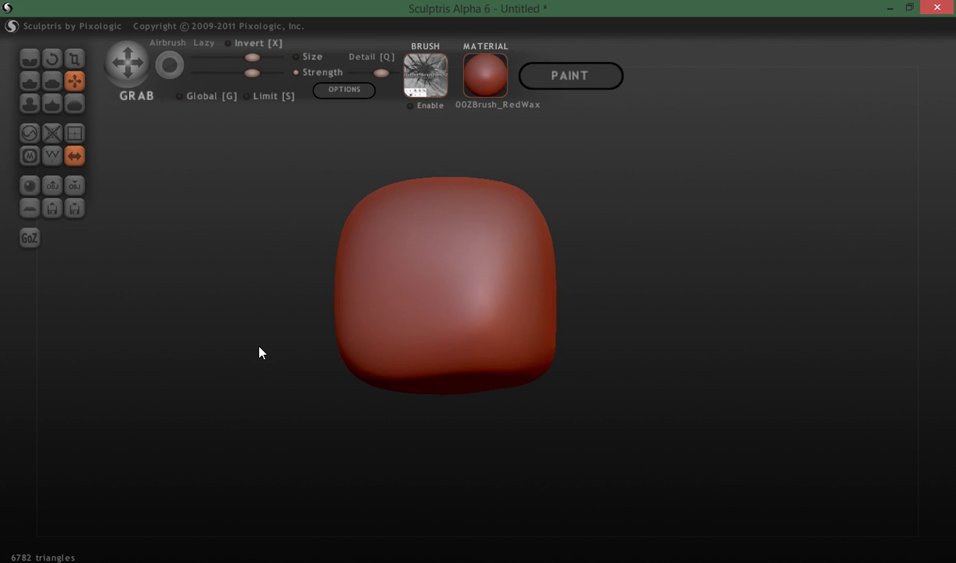
{"action": "left_click", "coordinate": [53, 81]}
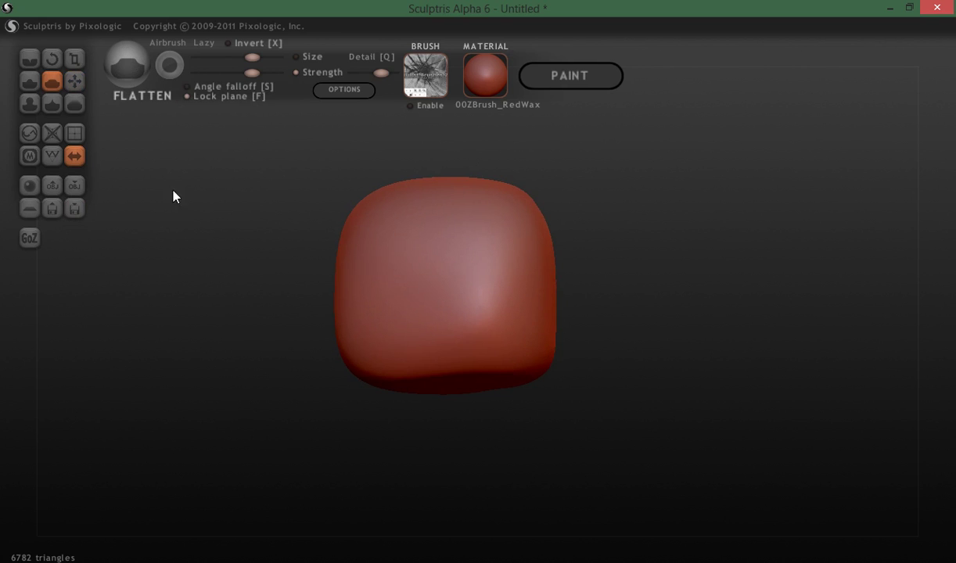
{"action": "mouse_move", "coordinate": [192, 203]}
{"action": "left_mouse_down"}
{"action": "mouse_move", "coordinate": [181, 227]}
{"action": "mouse_move", "coordinate": [209, 227]}
{"action": "mouse_move", "coordinate": [179, 220]}
{"action": "left_mouse_up"}
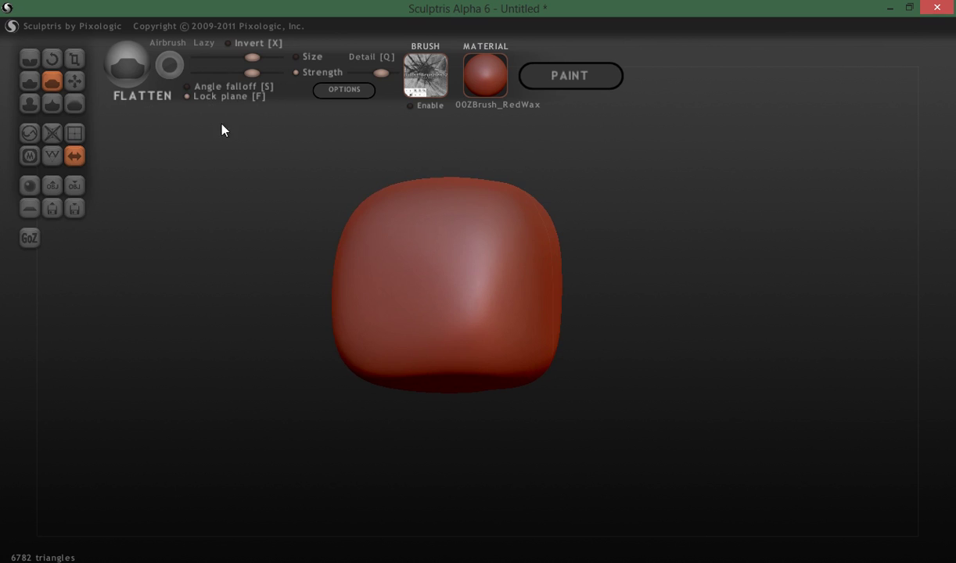
{"action": "mouse_move", "coordinate": [222, 130]}
{"action": "left_mouse_down"}
{"action": "mouse_move", "coordinate": [192, 196]}
{"action": "mouse_move", "coordinate": [180, 196]}
{"action": "mouse_move", "coordinate": [228, 228]}
{"action": "mouse_move", "coordinate": [202, 224]}
{"action": "left_mouse_up"}
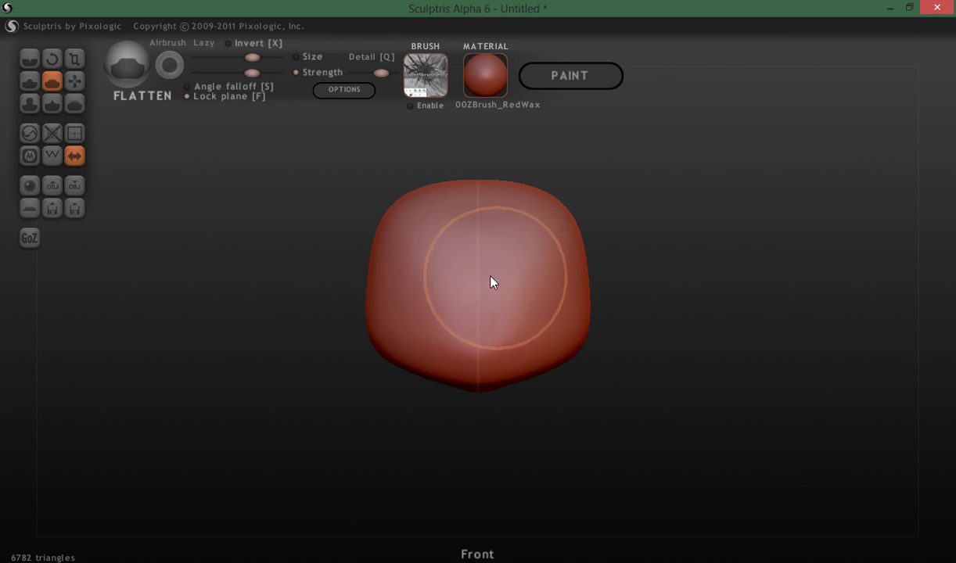
{"action": "mouse_move", "coordinate": [479, 286]}
{"action": "left_mouse_down"}
{"action": "mouse_move", "coordinate": [487, 286]}
{"action": "mouse_move", "coordinate": [469, 294]}
{"action": "mouse_move", "coordinate": [514, 286]}
{"action": "mouse_move", "coordinate": [448, 298]}
{"action": "mouse_move", "coordinate": [512, 279]}
{"action": "mouse_move", "coordinate": [467, 320]}
{"action": "mouse_move", "coordinate": [512, 266]}
{"action": "mouse_move", "coordinate": [440, 284]}
{"action": "mouse_move", "coordinate": [517, 277]}
{"action": "mouse_move", "coordinate": [451, 296]}
{"action": "mouse_move", "coordinate": [482, 258]}
{"action": "mouse_move", "coordinate": [462, 314]}
{"action": "mouse_move", "coordinate": [504, 260]}
{"action": "mouse_move", "coordinate": [451, 309]}
{"action": "mouse_move", "coordinate": [501, 273]}
{"action": "mouse_move", "coordinate": [423, 337]}
{"action": "left_mouse_up"}
{"action": "left_click_drag", "start_coordinate": [353, 467], "coordinate": [231, 448]}
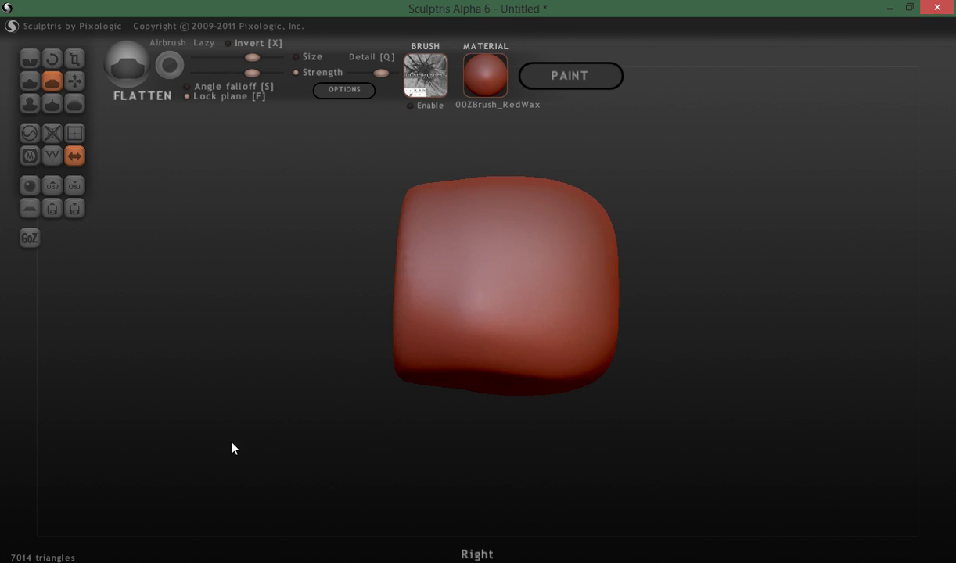
{"action": "mouse_move", "coordinate": [503, 279]}
{"action": "left_mouse_down"}
{"action": "mouse_move", "coordinate": [530, 281]}
{"action": "mouse_move", "coordinate": [469, 276]}
{"action": "mouse_move", "coordinate": [529, 307]}
{"action": "mouse_move", "coordinate": [493, 239]}
{"action": "mouse_move", "coordinate": [493, 313]}
{"action": "mouse_move", "coordinate": [527, 258]}
{"action": "mouse_move", "coordinate": [464, 305]}
{"action": "mouse_move", "coordinate": [513, 237]}
{"action": "mouse_move", "coordinate": [467, 284]}
{"action": "mouse_move", "coordinate": [463, 220]}
{"action": "mouse_move", "coordinate": [524, 310]}
{"action": "mouse_move", "coordinate": [474, 331]}
{"action": "left_mouse_up"}
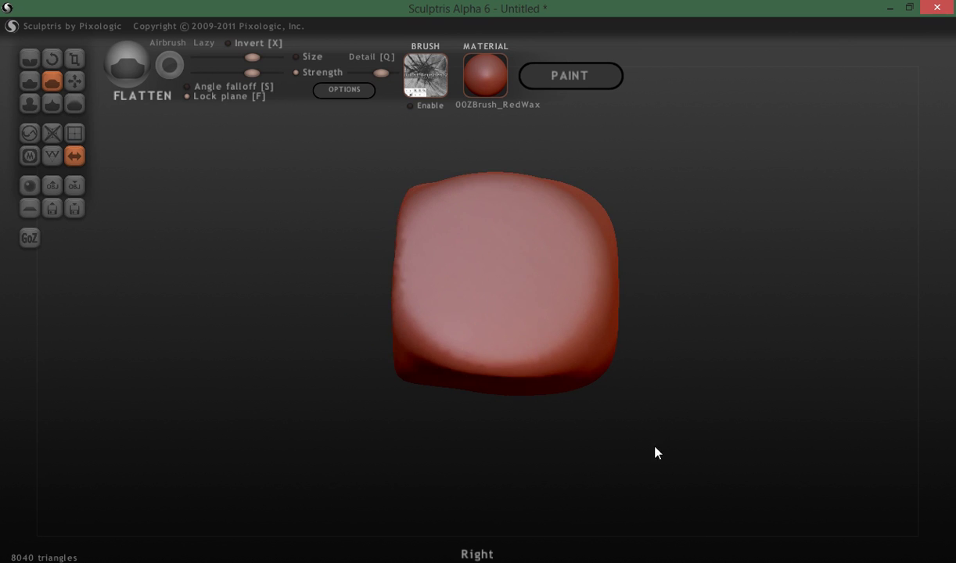
Step: Flatten the back and bottom faces of the block with the Flatten brush
{"action": "mouse_move", "coordinate": [654, 452]}
{"action": "left_mouse_down"}
{"action": "mouse_move", "coordinate": [458, 472]}
{"action": "mouse_move", "coordinate": [475, 430]}
{"action": "left_mouse_up"}
{"action": "mouse_move", "coordinate": [461, 313]}
{"action": "left_mouse_down"}
{"action": "mouse_move", "coordinate": [486, 302]}
{"action": "mouse_move", "coordinate": [440, 241]}
{"action": "mouse_move", "coordinate": [498, 299]}
{"action": "mouse_move", "coordinate": [458, 240]}
{"action": "mouse_move", "coordinate": [433, 333]}
{"action": "mouse_move", "coordinate": [529, 301]}
{"action": "mouse_move", "coordinate": [428, 256]}
{"action": "mouse_move", "coordinate": [427, 226]}
{"action": "mouse_move", "coordinate": [296, 388]}
{"action": "mouse_move", "coordinate": [258, 333]}
{"action": "mouse_move", "coordinate": [269, 310]}
{"action": "left_mouse_up"}
{"action": "mouse_move", "coordinate": [499, 253]}
{"action": "left_mouse_down"}
{"action": "mouse_move", "coordinate": [480, 256]}
{"action": "mouse_move", "coordinate": [522, 251]}
{"action": "mouse_move", "coordinate": [443, 254]}
{"action": "mouse_move", "coordinate": [539, 287]}
{"action": "mouse_move", "coordinate": [482, 228]}
{"action": "left_mouse_up"}
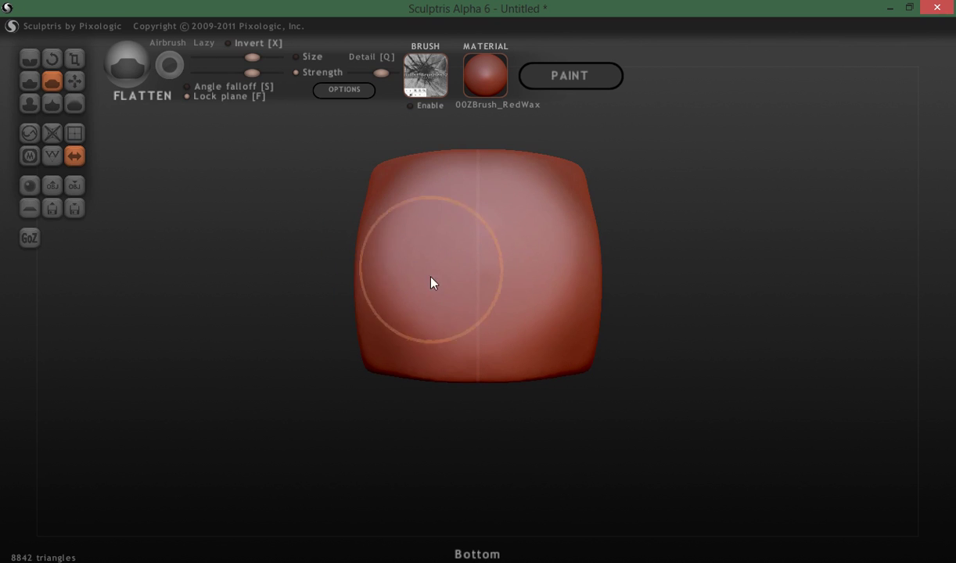
{"action": "mouse_move", "coordinate": [431, 276]}
{"action": "left_mouse_down"}
{"action": "mouse_move", "coordinate": [540, 270]}
{"action": "mouse_move", "coordinate": [484, 223]}
{"action": "mouse_move", "coordinate": [422, 227]}
{"action": "left_mouse_up"}
{"action": "mouse_move", "coordinate": [743, 433]}
{"action": "left_mouse_down"}
{"action": "mouse_move", "coordinate": [580, 508]}
{"action": "mouse_move", "coordinate": [679, 348]}
{"action": "mouse_move", "coordinate": [638, 411]}
{"action": "left_mouse_up"}
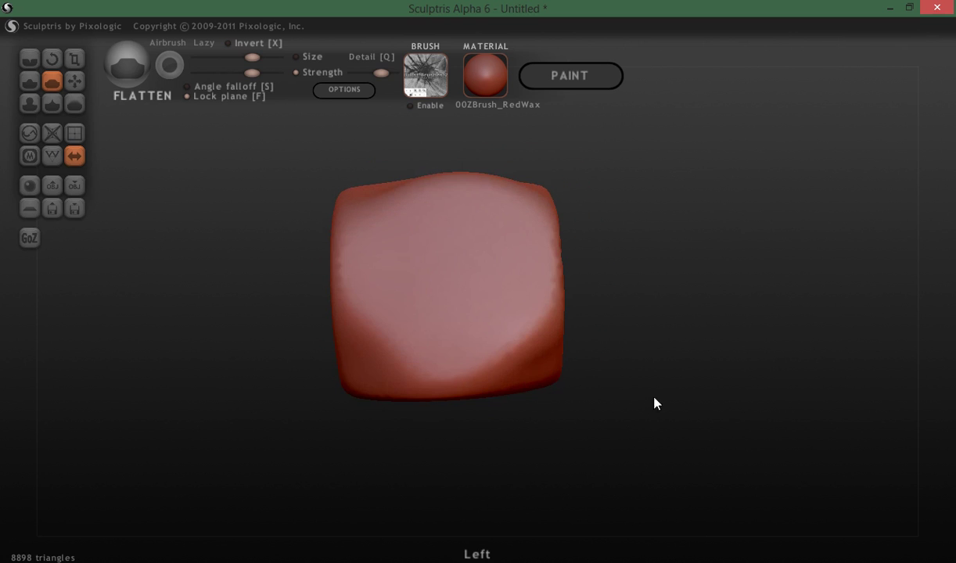
Step: Flatten the lower areas of the block's mirrored side faces and back face, and even out its bulging top
{"action": "mouse_move", "coordinate": [439, 364]}
{"action": "left_mouse_down"}
{"action": "mouse_move", "coordinate": [406, 301]}
{"action": "mouse_move", "coordinate": [377, 356]}
{"action": "mouse_move", "coordinate": [393, 292]}
{"action": "mouse_move", "coordinate": [383, 239]}
{"action": "mouse_move", "coordinate": [469, 232]}
{"action": "mouse_move", "coordinate": [482, 287]}
{"action": "mouse_move", "coordinate": [522, 339]}
{"action": "mouse_move", "coordinate": [534, 336]}
{"action": "mouse_move", "coordinate": [527, 293]}
{"action": "mouse_move", "coordinate": [416, 246]}
{"action": "mouse_move", "coordinate": [410, 231]}
{"action": "mouse_move", "coordinate": [431, 237]}
{"action": "left_mouse_up"}
{"action": "left_click_drag", "start_coordinate": [181, 317], "coordinate": [360, 340]}
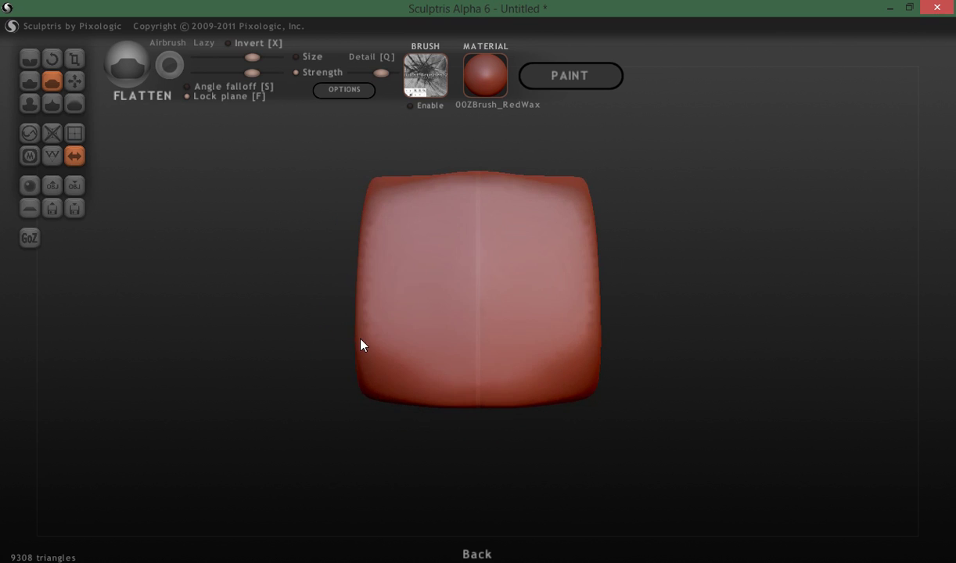
{"action": "mouse_move", "coordinate": [404, 314]}
{"action": "left_mouse_down"}
{"action": "mouse_move", "coordinate": [435, 337]}
{"action": "mouse_move", "coordinate": [427, 352]}
{"action": "mouse_move", "coordinate": [530, 367]}
{"action": "mouse_move", "coordinate": [423, 356]}
{"action": "left_mouse_up"}
{"action": "mouse_move", "coordinate": [274, 423]}
{"action": "left_mouse_down"}
{"action": "mouse_move", "coordinate": [293, 437]}
{"action": "mouse_move", "coordinate": [522, 386]}
{"action": "mouse_move", "coordinate": [538, 369]}
{"action": "mouse_move", "coordinate": [613, 361]}
{"action": "mouse_move", "coordinate": [522, 325]}
{"action": "mouse_move", "coordinate": [405, 348]}
{"action": "mouse_move", "coordinate": [577, 355]}
{"action": "mouse_move", "coordinate": [533, 284]}
{"action": "mouse_move", "coordinate": [421, 248]}
{"action": "left_mouse_up"}
{"action": "mouse_move", "coordinate": [329, 352]}
{"action": "left_mouse_down"}
{"action": "mouse_move", "coordinate": [250, 418]}
{"action": "mouse_move", "coordinate": [435, 391]}
{"action": "mouse_move", "coordinate": [405, 405]}
{"action": "mouse_move", "coordinate": [371, 470]}
{"action": "left_mouse_up"}
{"action": "mouse_move", "coordinate": [437, 353]}
{"action": "left_mouse_down"}
{"action": "mouse_move", "coordinate": [452, 337]}
{"action": "mouse_move", "coordinate": [425, 288]}
{"action": "mouse_move", "coordinate": [460, 323]}
{"action": "mouse_move", "coordinate": [467, 246]}
{"action": "mouse_move", "coordinate": [378, 258]}
{"action": "mouse_move", "coordinate": [405, 331]}
{"action": "mouse_move", "coordinate": [513, 333]}
{"action": "mouse_move", "coordinate": [505, 262]}
{"action": "mouse_move", "coordinate": [420, 252]}
{"action": "mouse_move", "coordinate": [446, 332]}
{"action": "mouse_move", "coordinate": [152, 437]}
{"action": "mouse_move", "coordinate": [166, 309]}
{"action": "mouse_move", "coordinate": [273, 303]}
{"action": "mouse_move", "coordinate": [271, 246]}
{"action": "mouse_move", "coordinate": [240, 331]}
{"action": "mouse_move", "coordinate": [278, 425]}
{"action": "mouse_move", "coordinate": [249, 413]}
{"action": "mouse_move", "coordinate": [290, 411]}
{"action": "mouse_move", "coordinate": [278, 415]}
{"action": "left_mouse_up"}
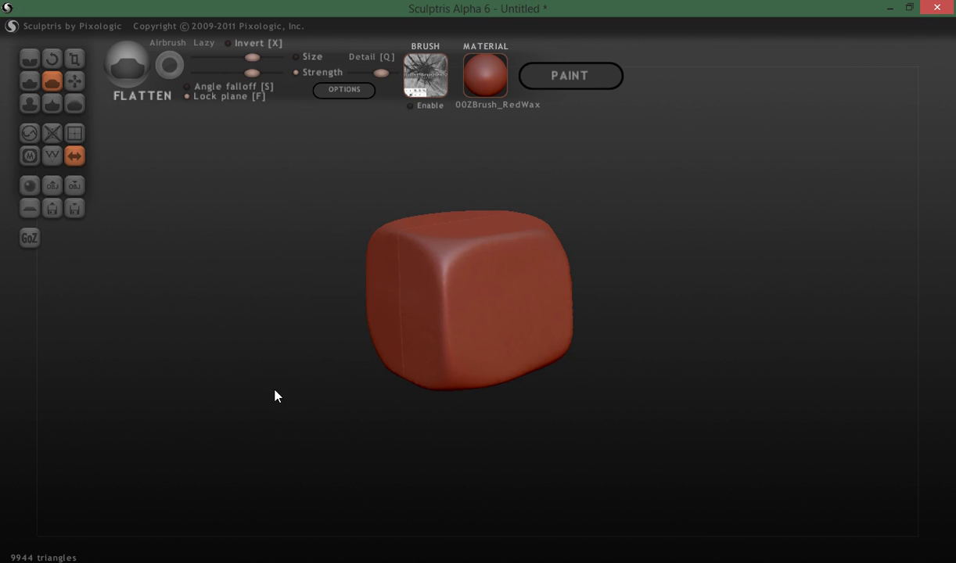
Step: From the left view, enlarge the whole block slightly with the Scale tool set to Global
{"action": "left_click_drag", "start_coordinate": [275, 379], "coordinate": [268, 414]}
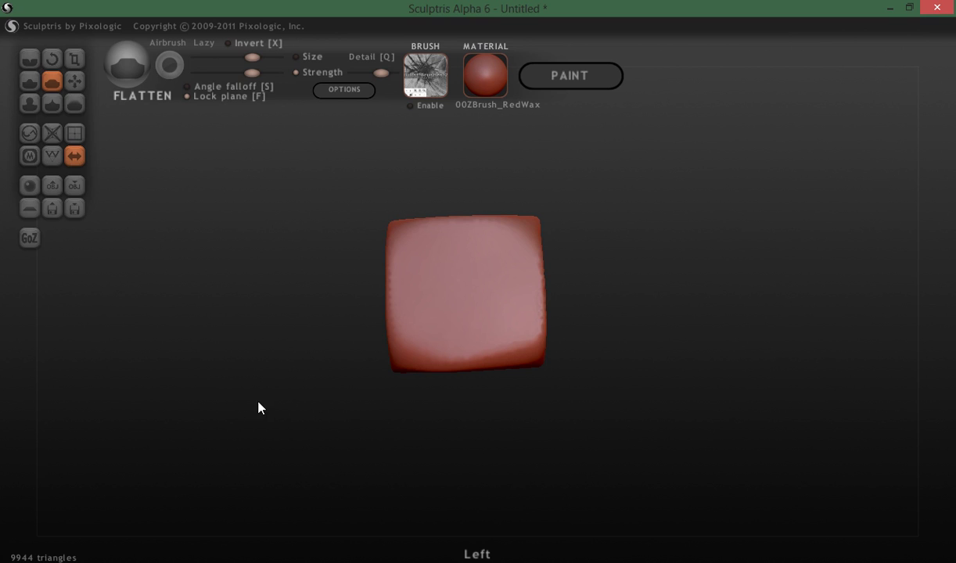
{"action": "key", "text": "3"}
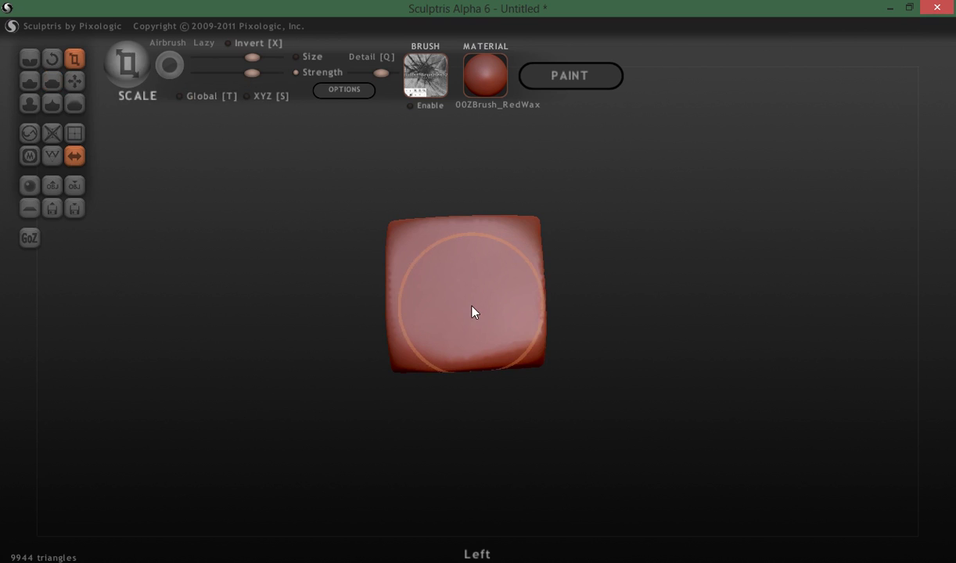
{"action": "key", "text": "t"}
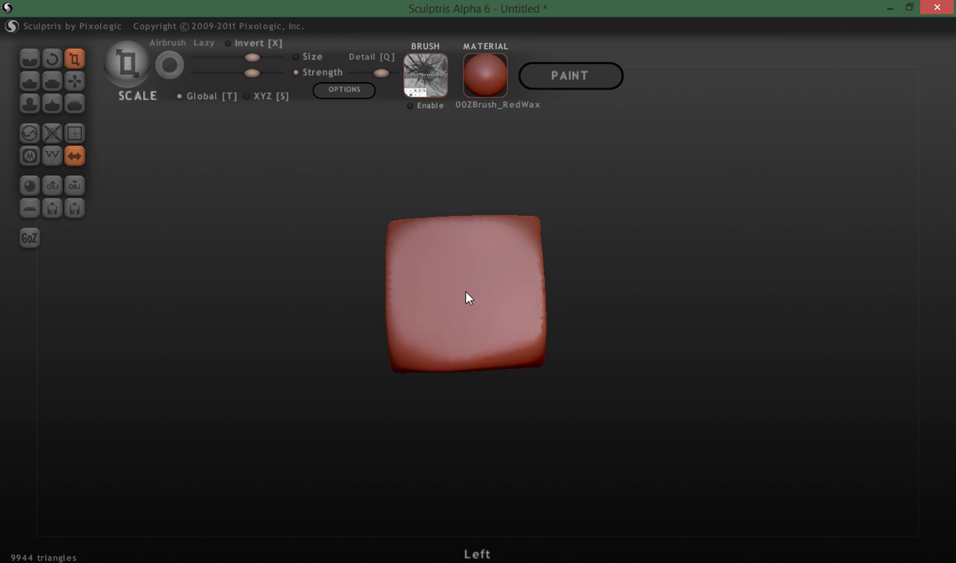
{"action": "left_click_drag", "start_coordinate": [467, 298], "coordinate": [467, 274]}
{"action": "mouse_move", "coordinate": [254, 388]}
{"action": "left_mouse_down"}
{"action": "mouse_move", "coordinate": [434, 421]}
{"action": "mouse_move", "coordinate": [288, 449]}
{"action": "mouse_move", "coordinate": [427, 448]}
{"action": "mouse_move", "coordinate": [282, 444]}
{"action": "mouse_move", "coordinate": [260, 405]}
{"action": "mouse_move", "coordinate": [265, 425]}
{"action": "mouse_move", "coordinate": [553, 442]}
{"action": "mouse_move", "coordinate": [288, 438]}
{"action": "left_mouse_up"}
{"action": "scroll", "coordinate": [289, 443], "scroll_direction": "down", "scroll_amount": 2}
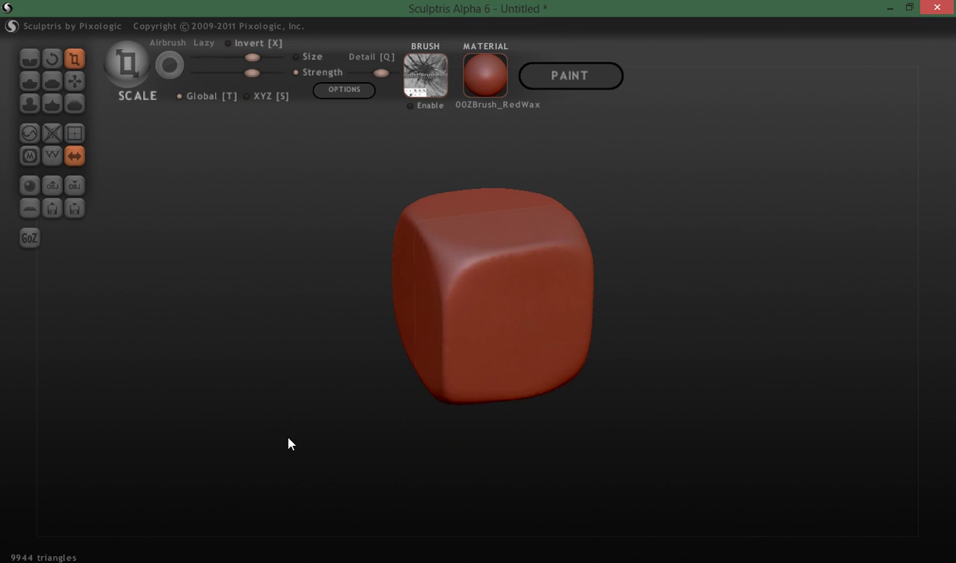